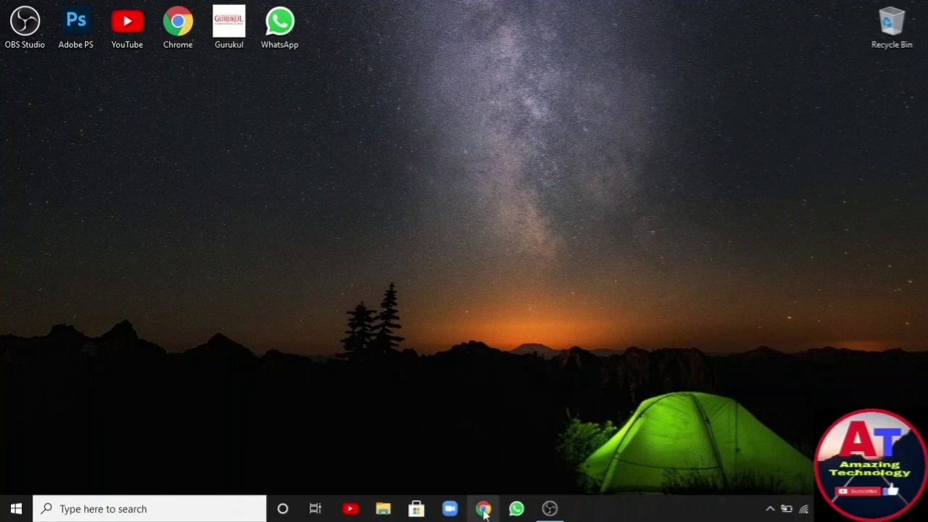
Open Chrome and show the downloaded Office 365 Download zip file in its folder.
click(483, 511)
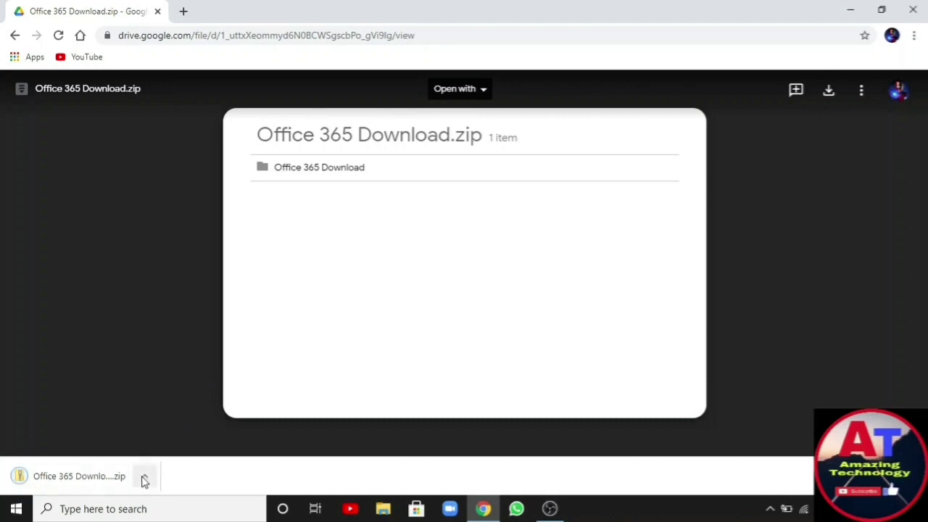
click(144, 482)
click(166, 435)
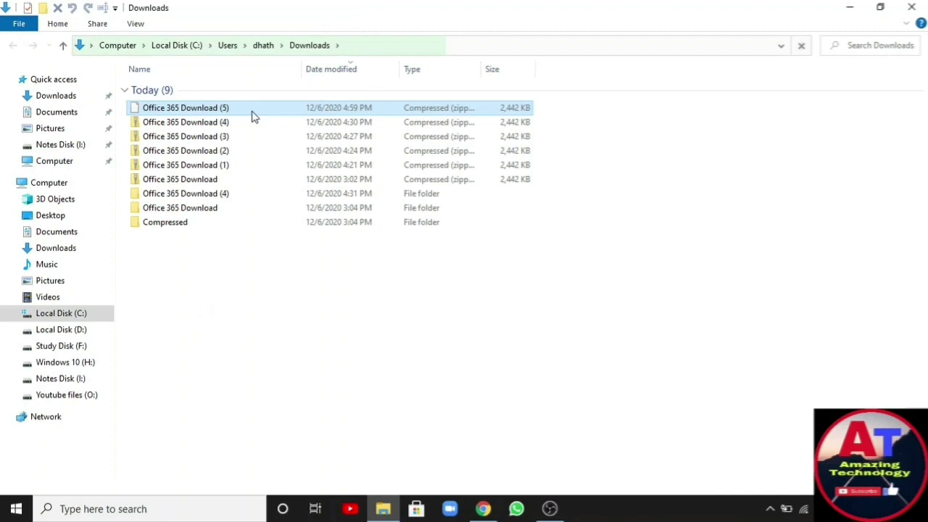
Extract the Office 365 Download (5) archive into its own folder inside Downloads.
double_click(196, 108)
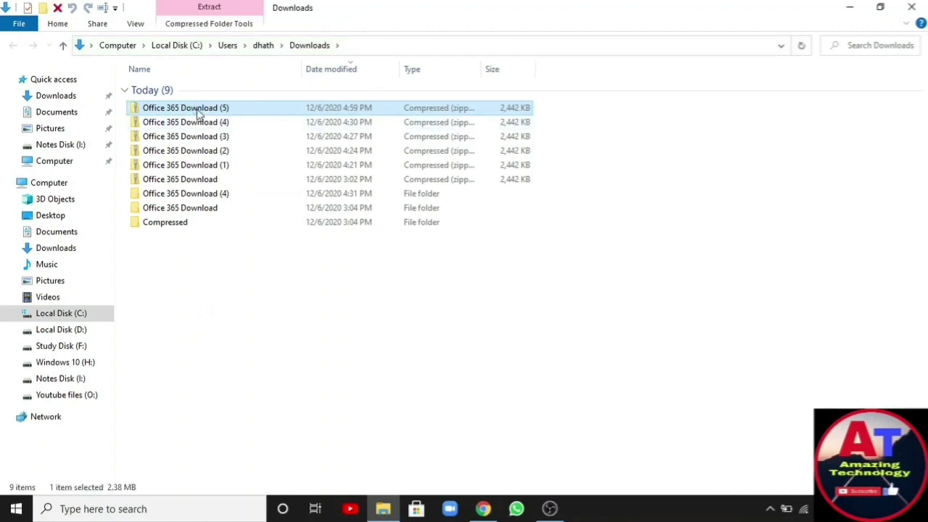
right_click(199, 111)
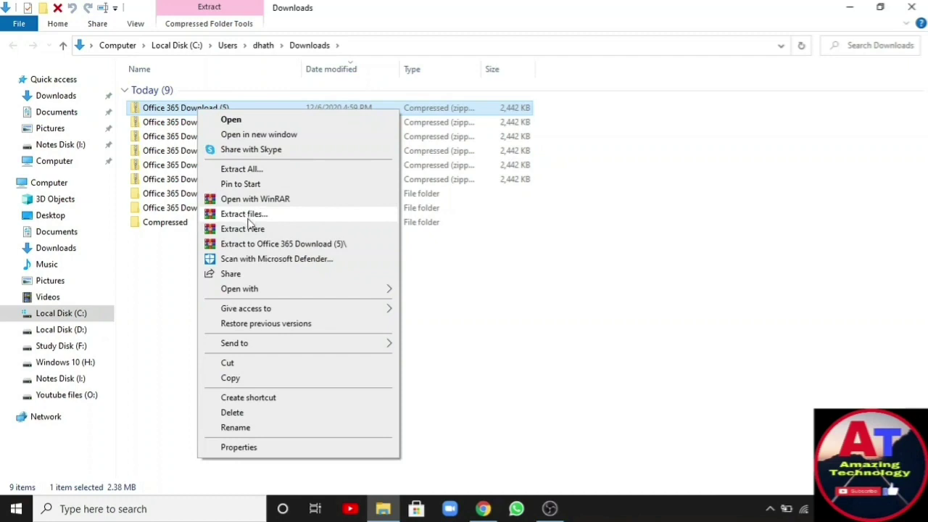
click(246, 216)
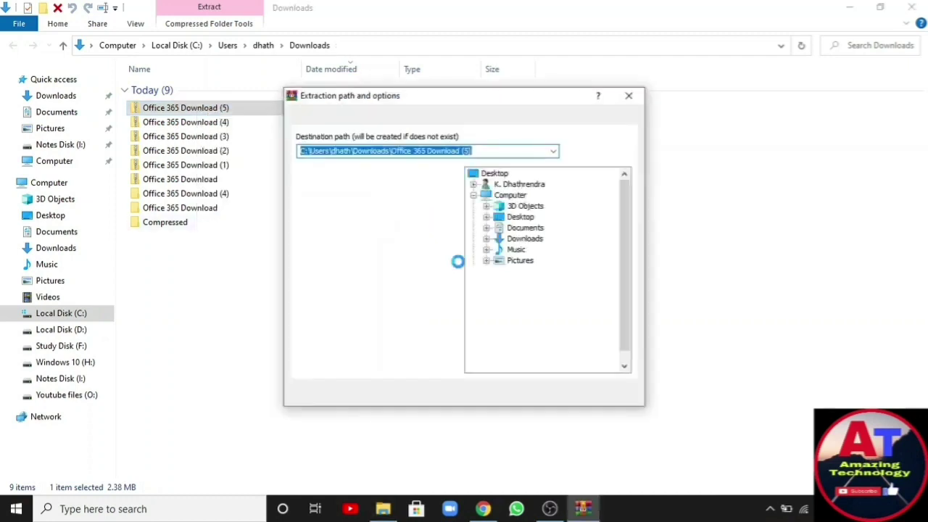
click(504, 393)
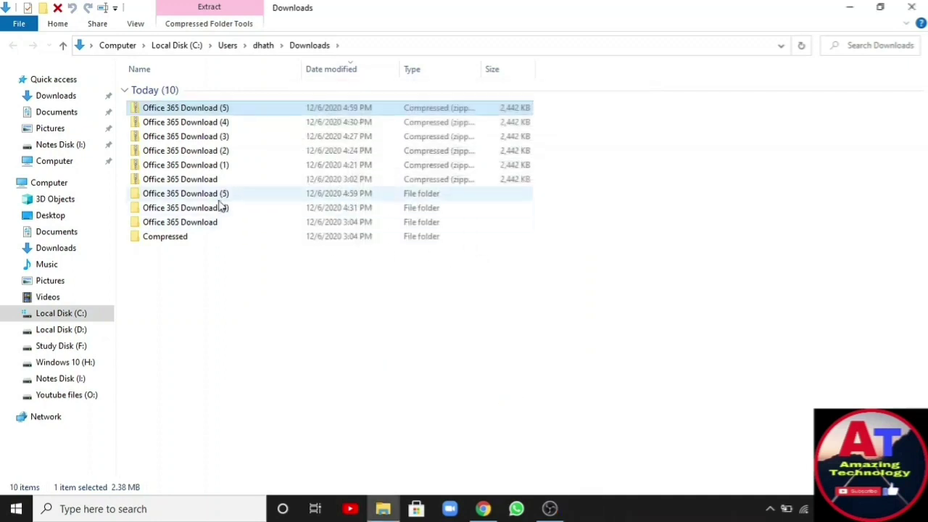
Run Office 365 Setup from the Office 365 Download subfolder of the extracted Office 365 Download (5) folder.
double_click(209, 195)
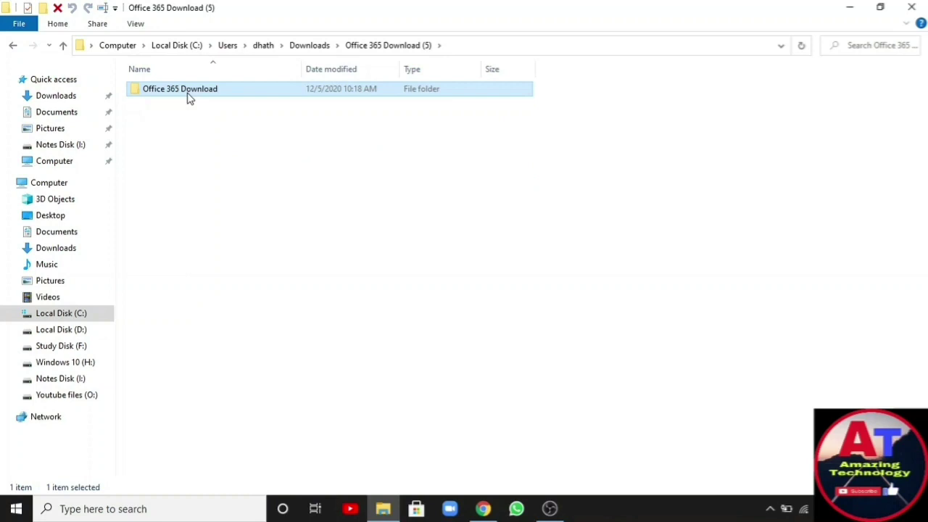
double_click(188, 98)
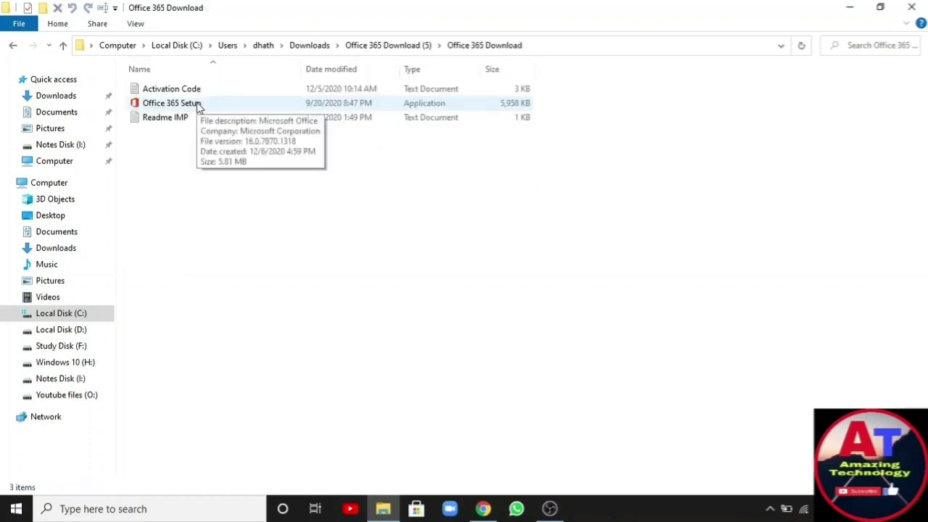
double_click(199, 104)
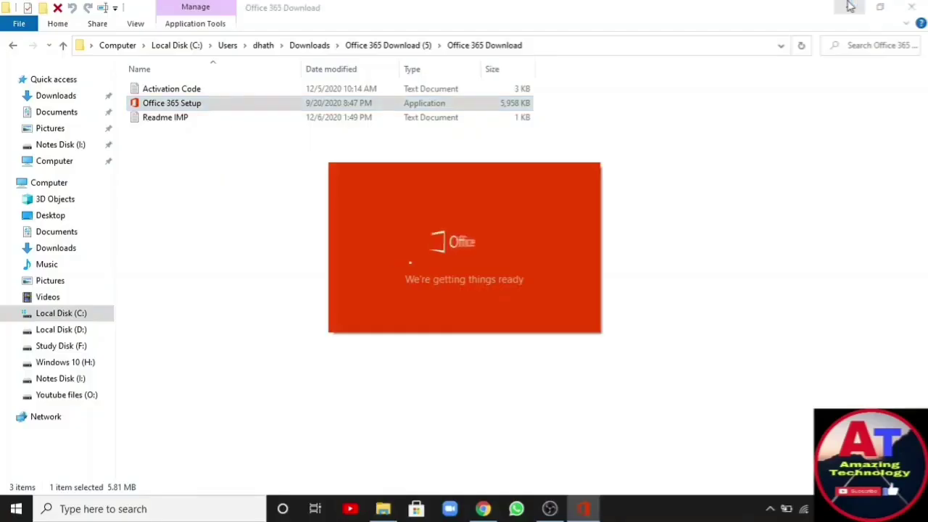
Clear the File Explorer and Chrome windows off the desktop and close the Office installer once installation completes.
click(849, 6)
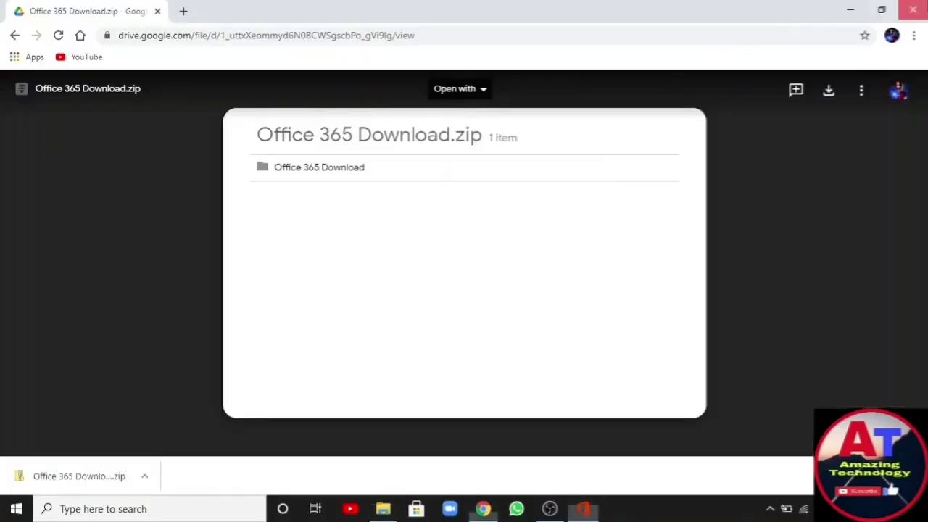
click(814, 6)
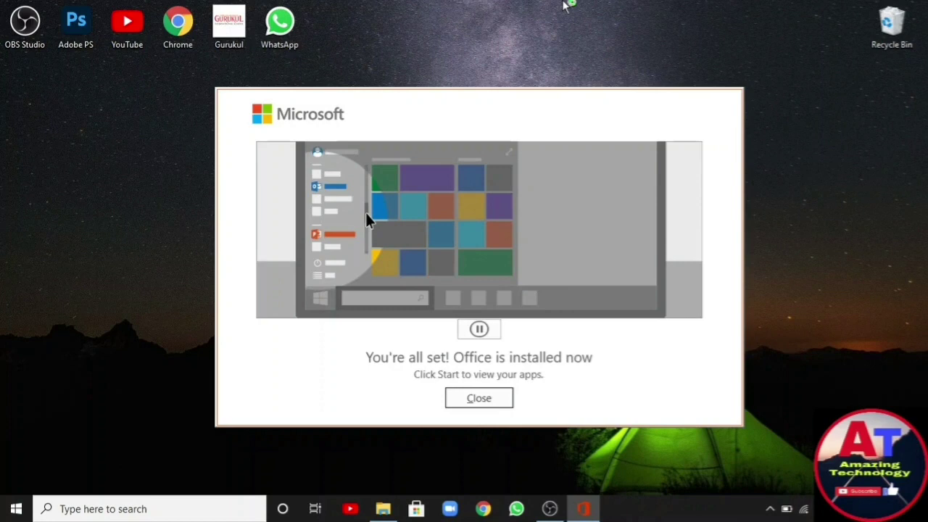
click(488, 403)
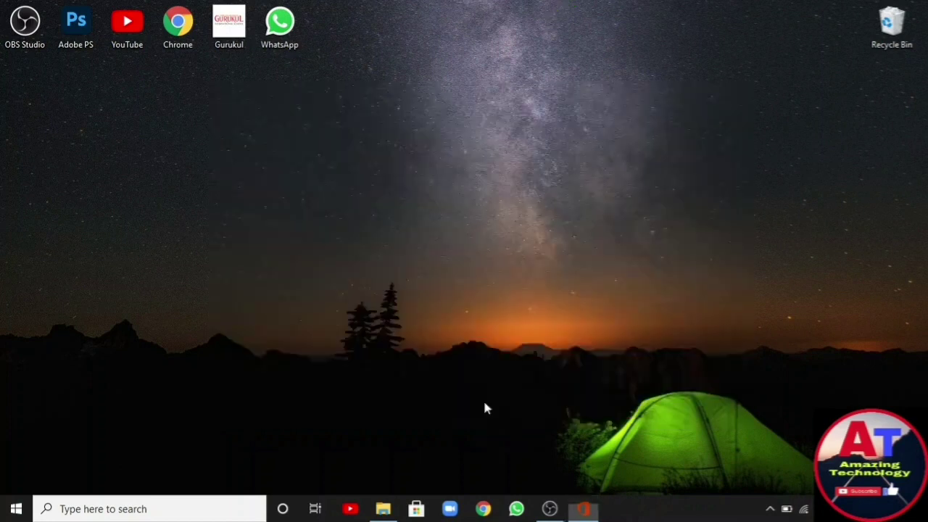
Launch PowerPoint and try to activate Office with the signed-in Microsoft account.
click(16, 512)
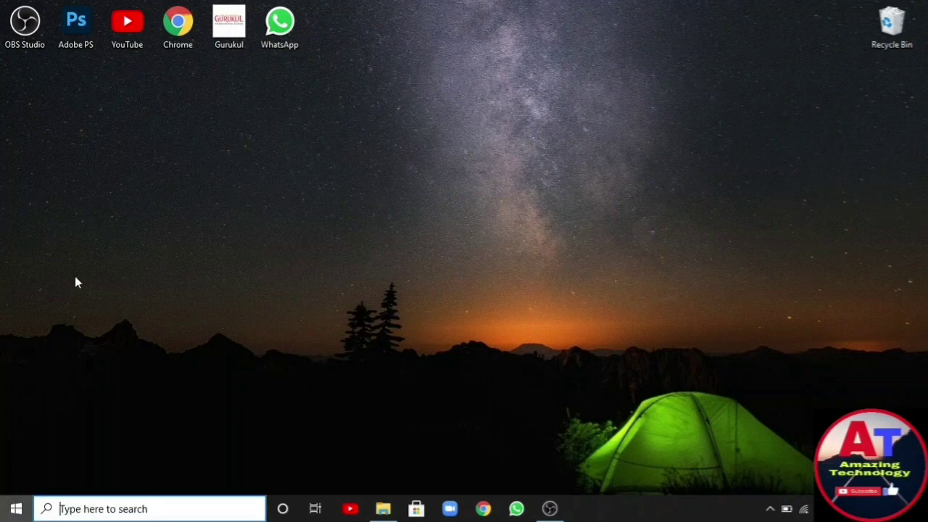
scroll(99, 236, down, 4)
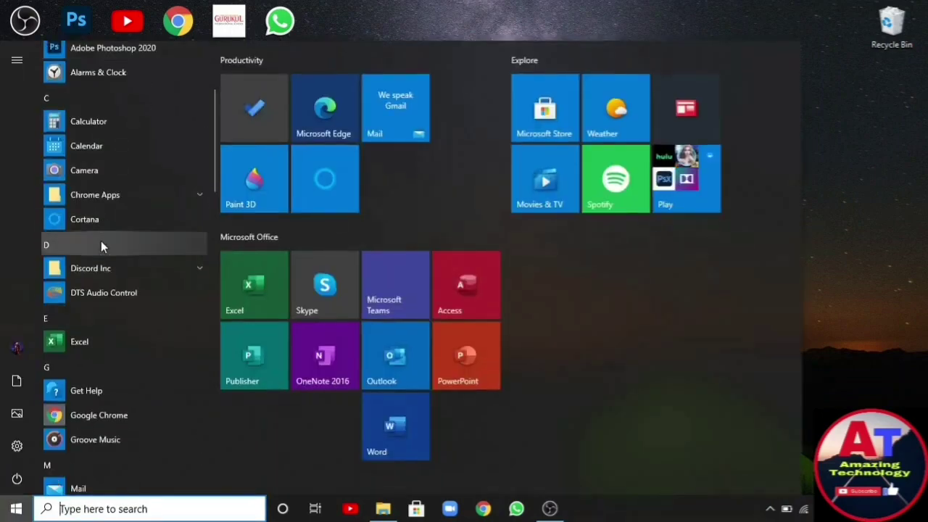
scroll(101, 247, down, 2)
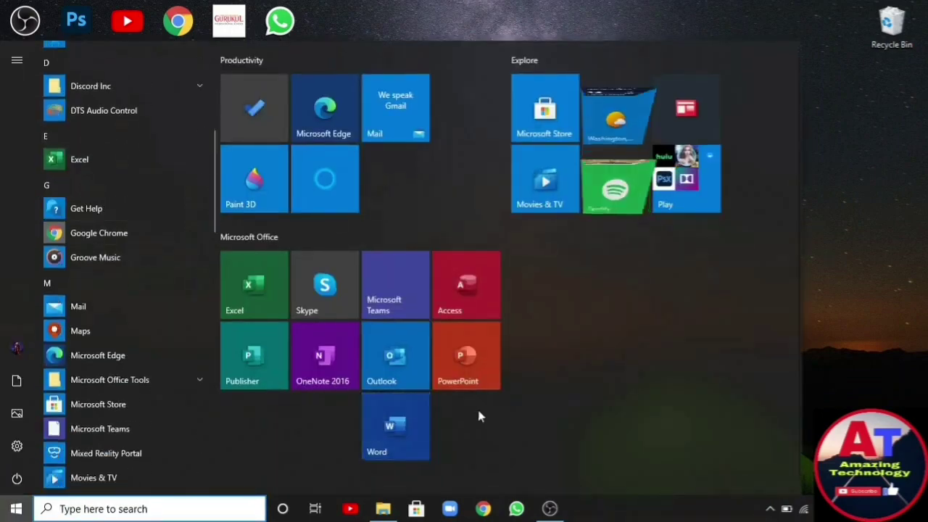
click(451, 368)
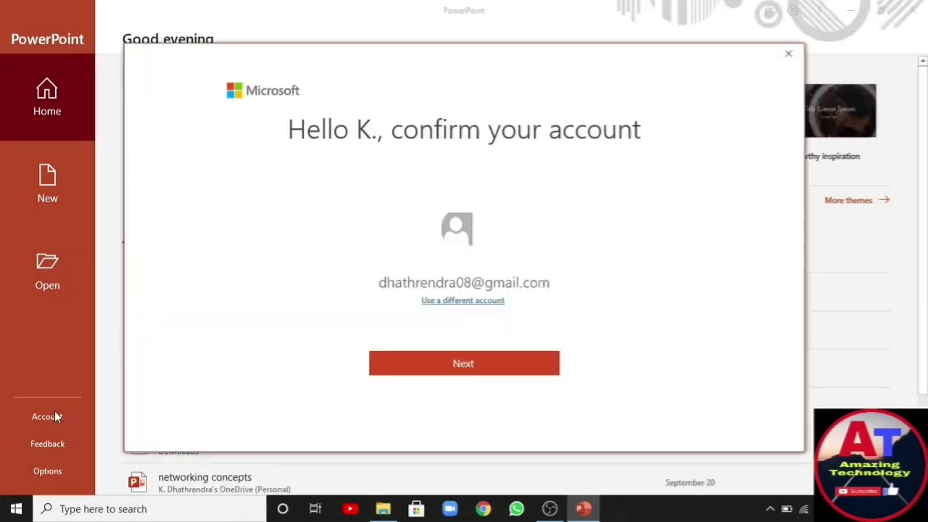
click(478, 370)
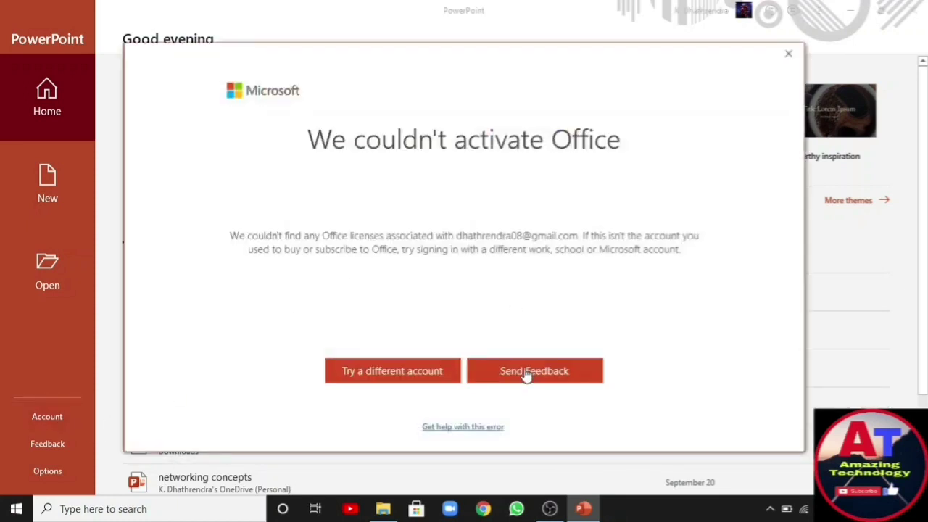
click(788, 53)
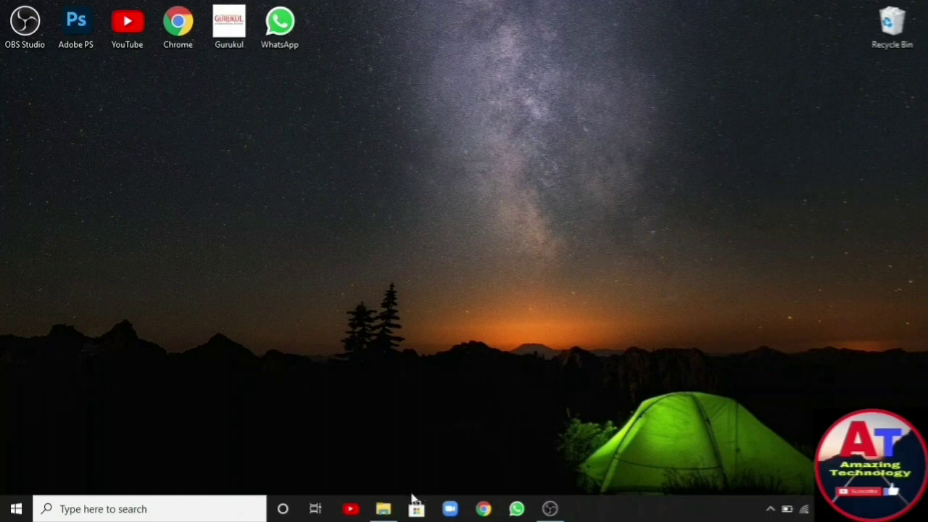
Copy the entire script text from the Activation Code file in the Office 365 Download folder and minimise Notepad.
click(382, 508)
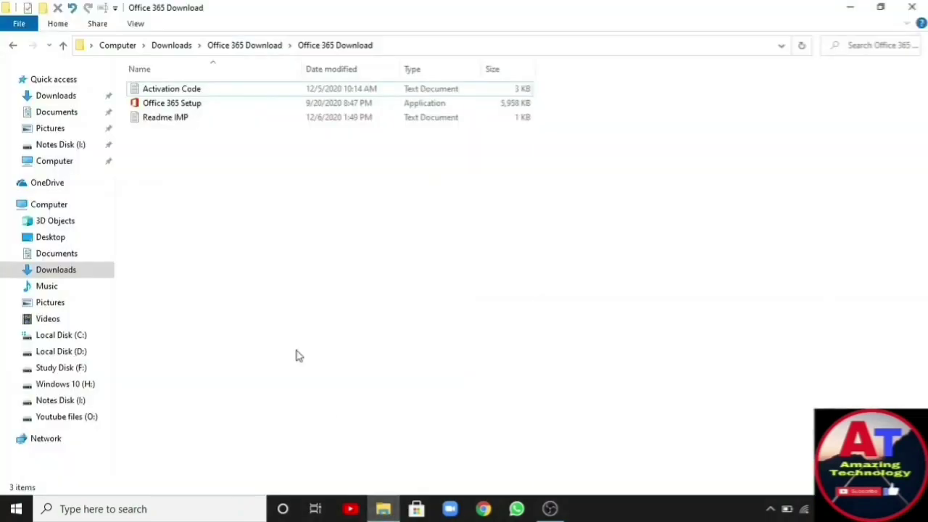
double_click(188, 91)
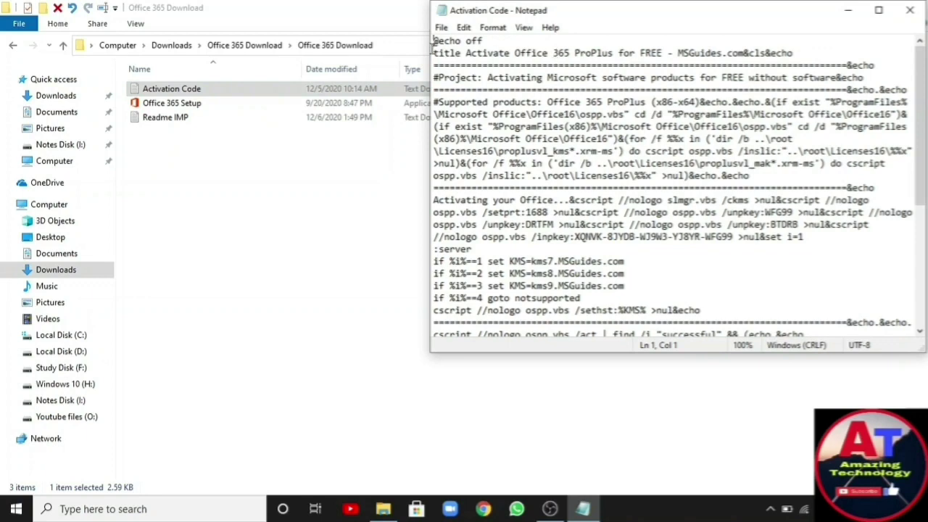
drag(434, 41, 501, 326)
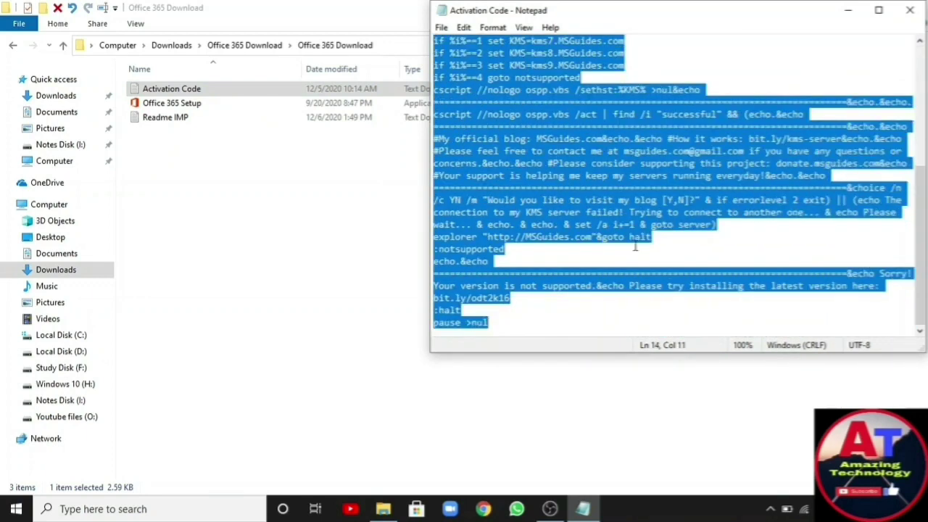
right_click(590, 195)
click(651, 244)
click(846, 10)
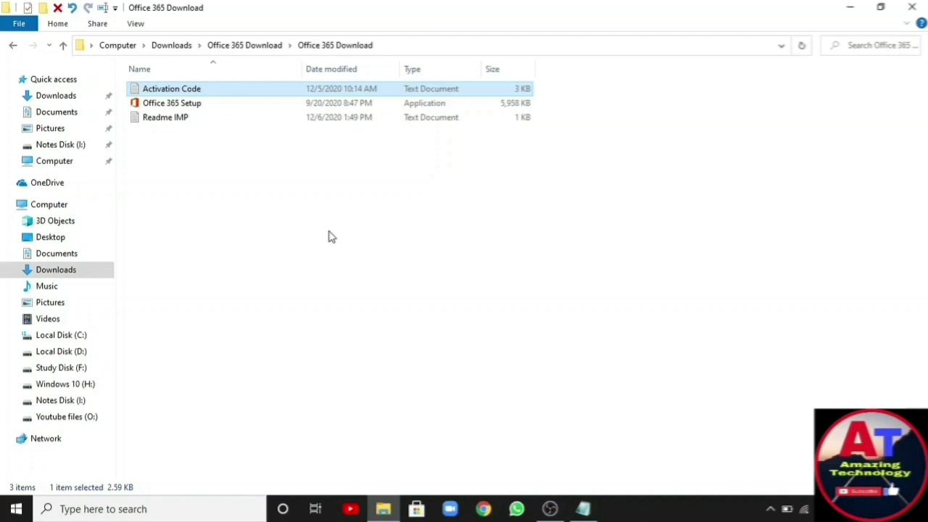
Create a new text document in the Office 365 Download folder and paste the copied script, including its product key, into it.
right_click(328, 230)
mouse_move(381, 394)
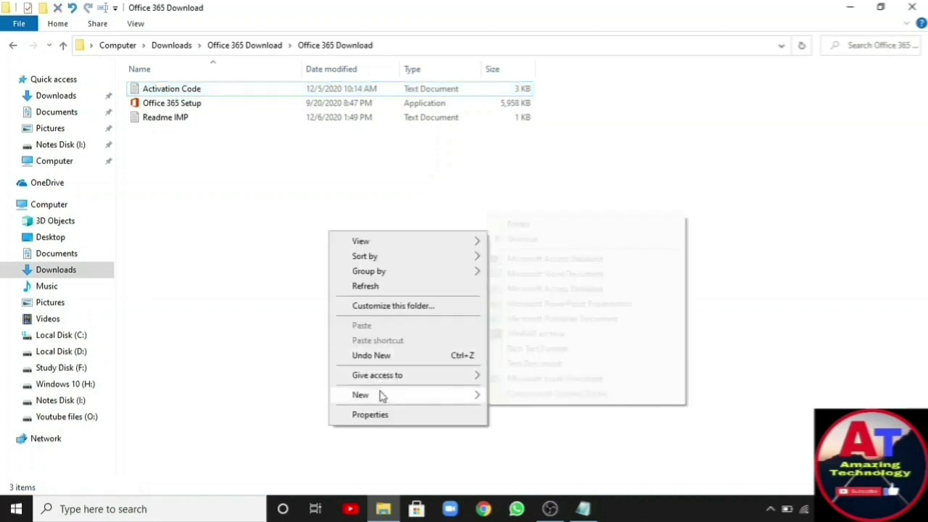
click(529, 363)
key(Return)
key(Return)
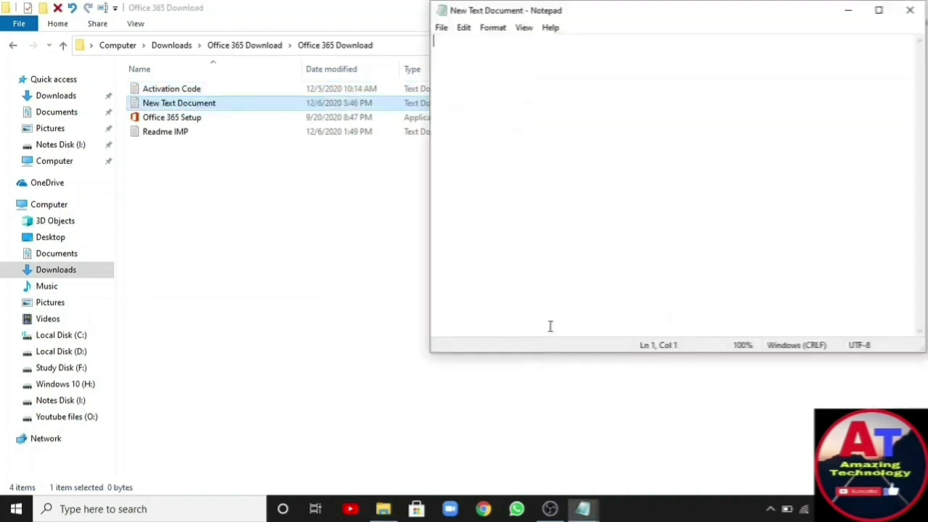
right_click(598, 150)
click(636, 209)
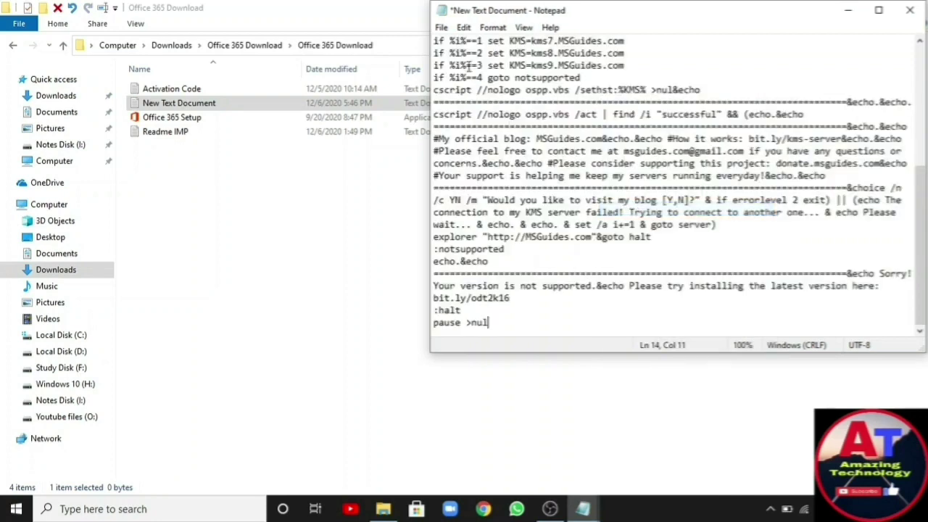
Save the pasted script as activation.cmd in the same folder and close Notepad.
click(442, 28)
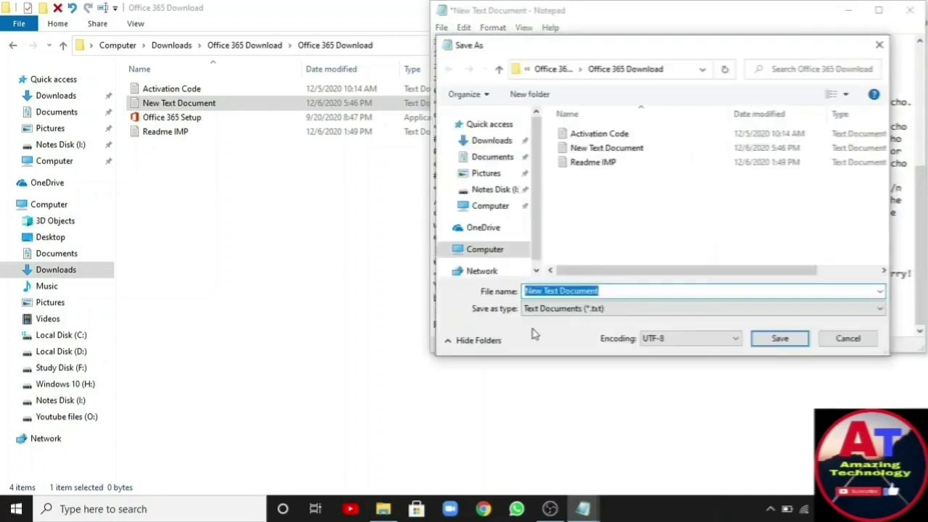
key(BackSpace)
text(ac)
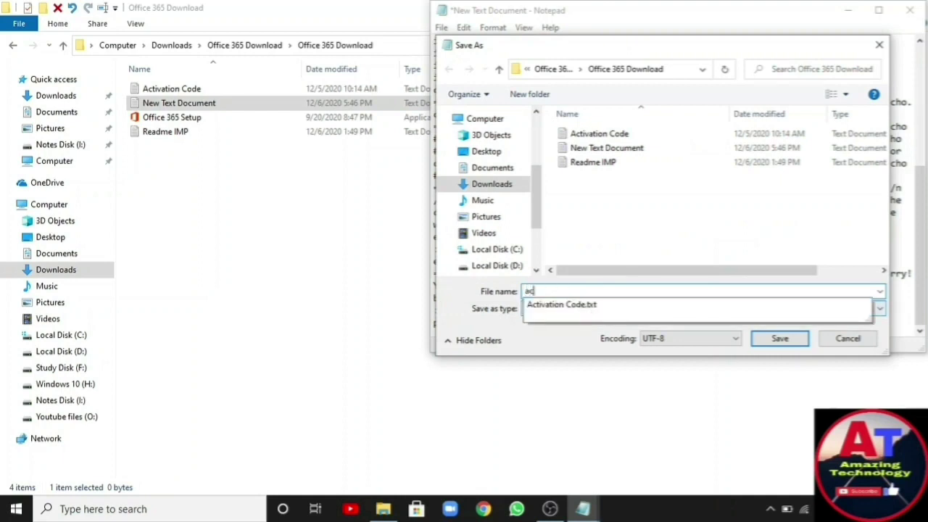
text(tivation.cmd)
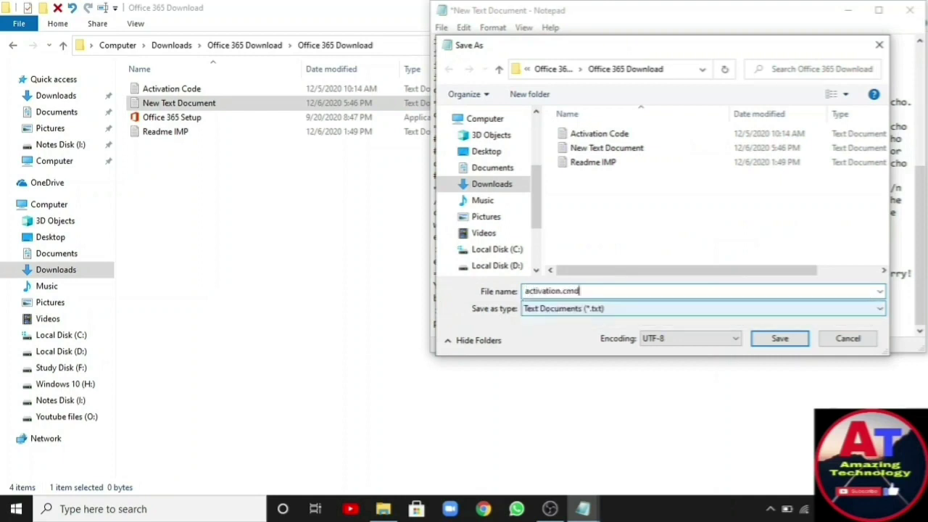
key(Return)
click(909, 10)
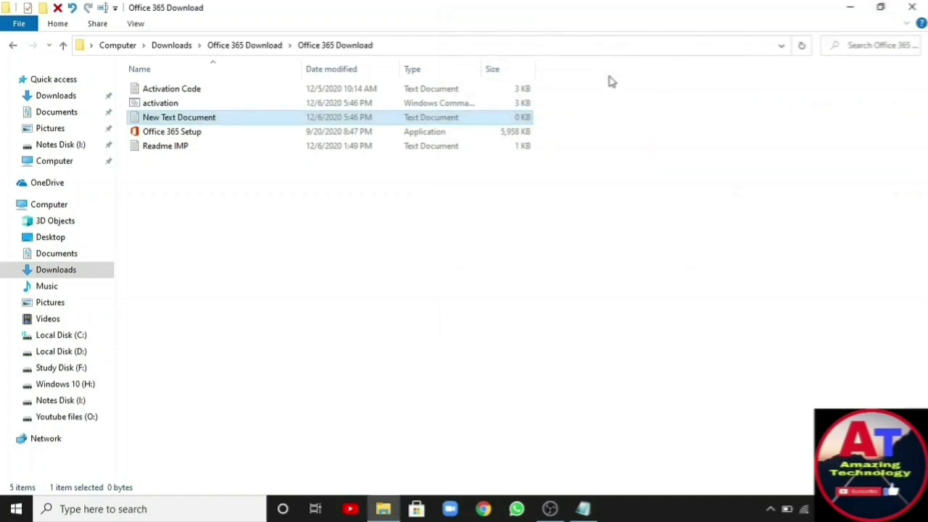
Run the activation command file, close File Explorer, check the script's output and close the console window.
double_click(268, 105)
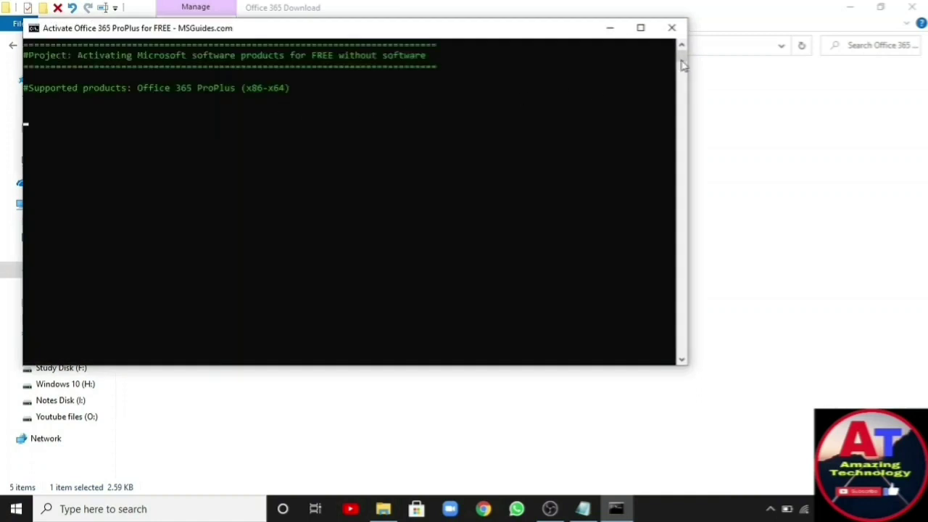
click(912, 7)
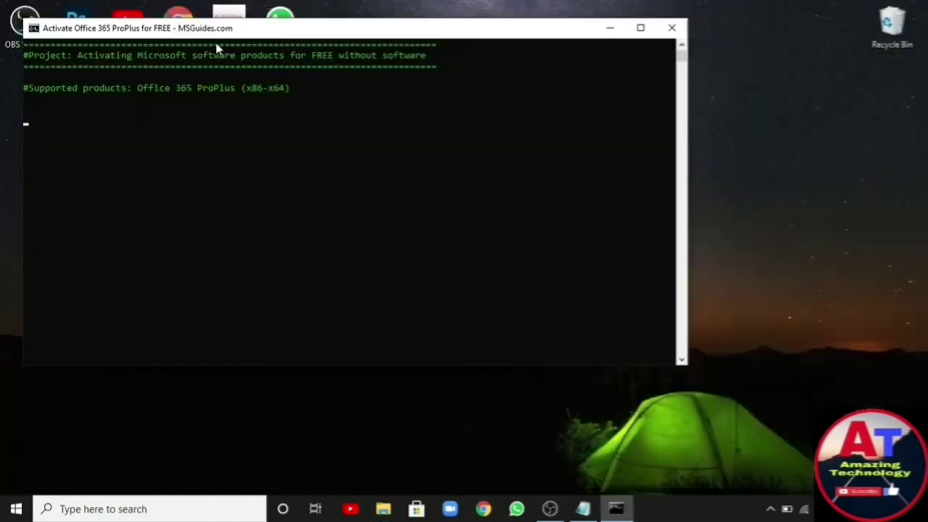
click(75, 57)
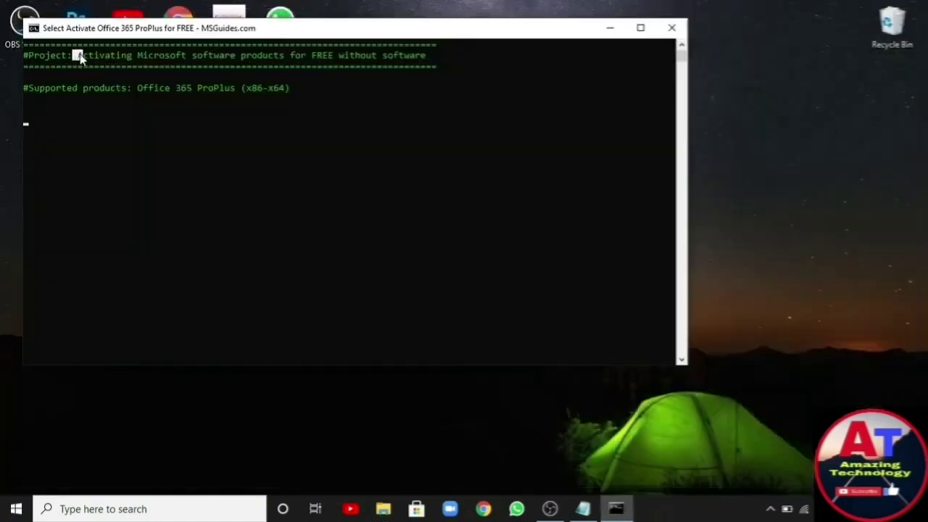
drag(124, 63, 301, 58)
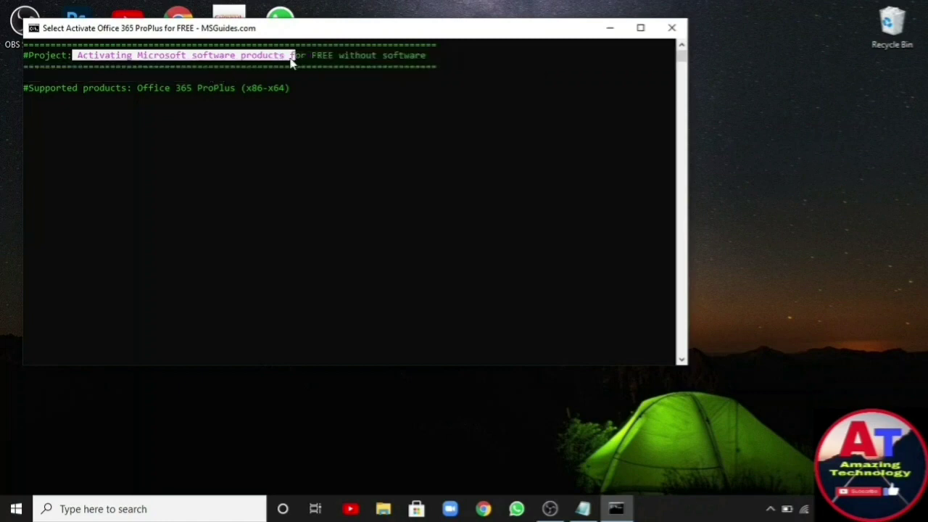
click(428, 164)
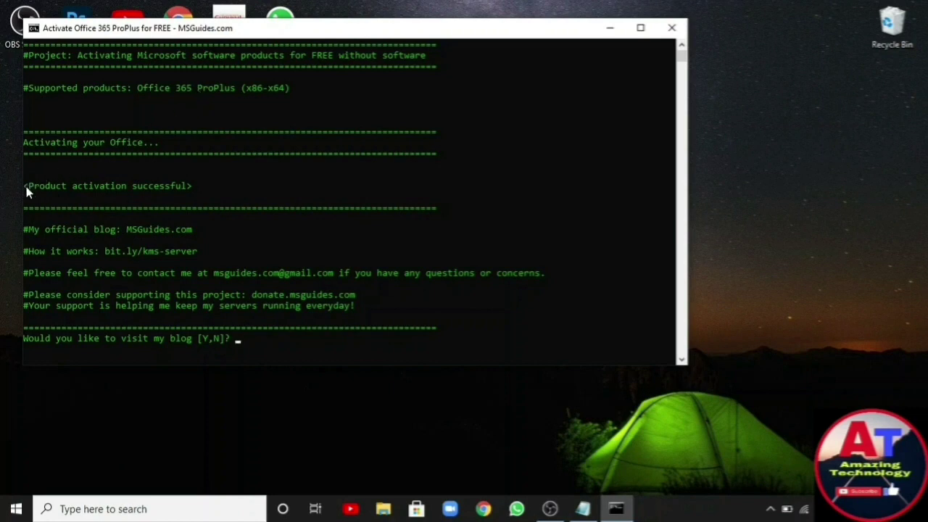
drag(26, 186, 191, 197)
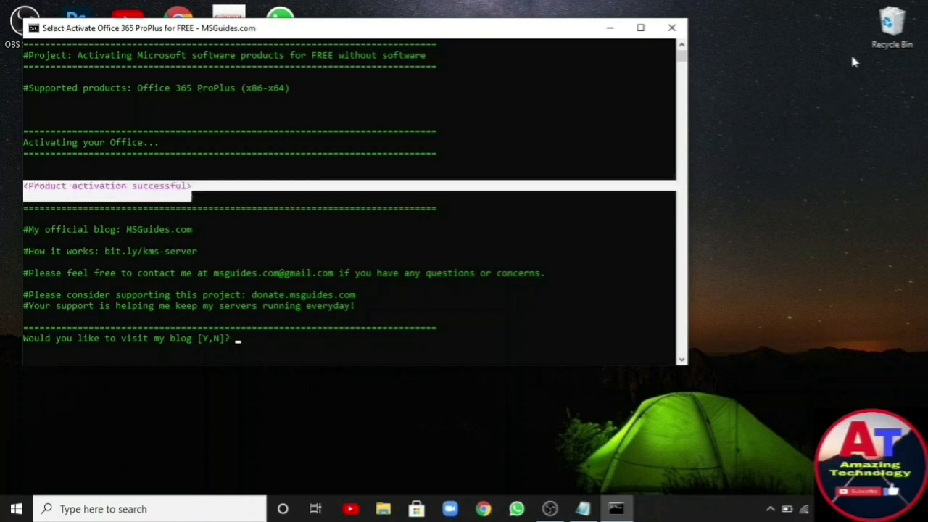
click(671, 27)
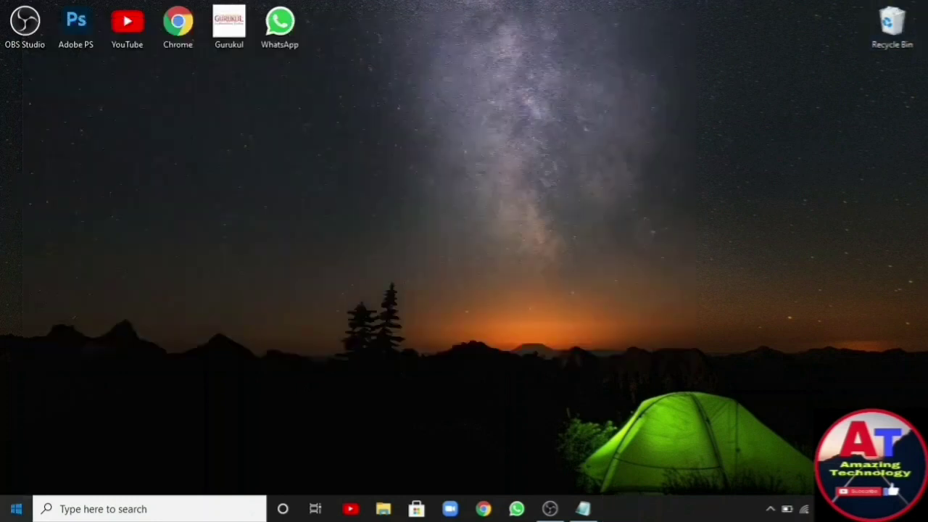
Launch PowerPoint and view the product information on its Account page.
key(super+s)
scroll(107, 383, down, 6)
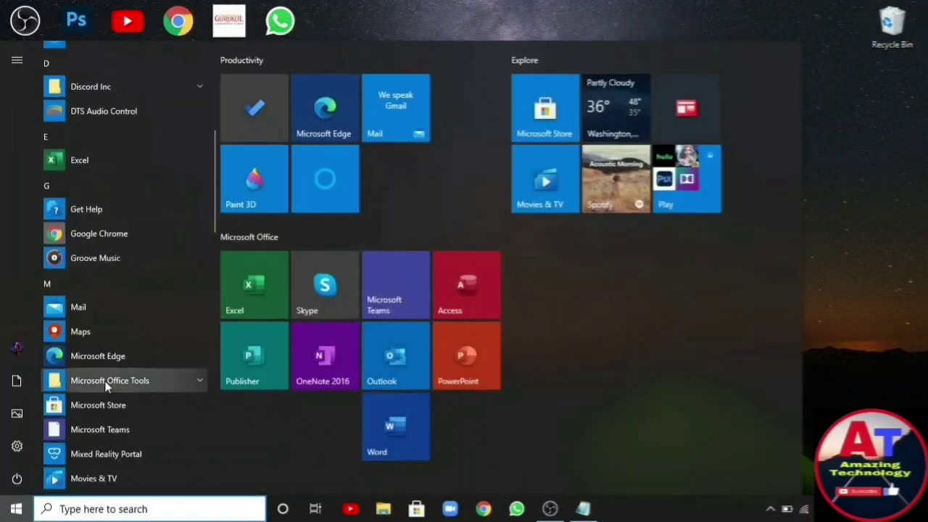
scroll(106, 395, down, 4)
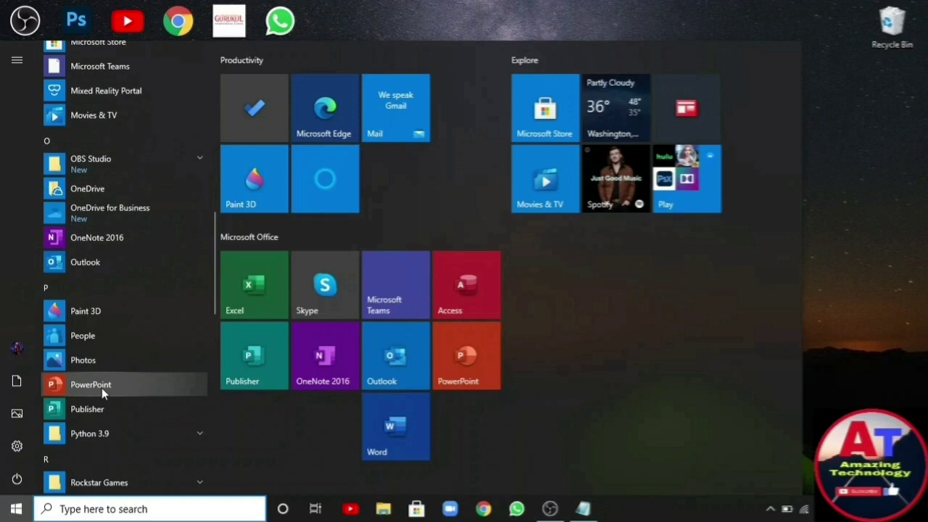
click(101, 388)
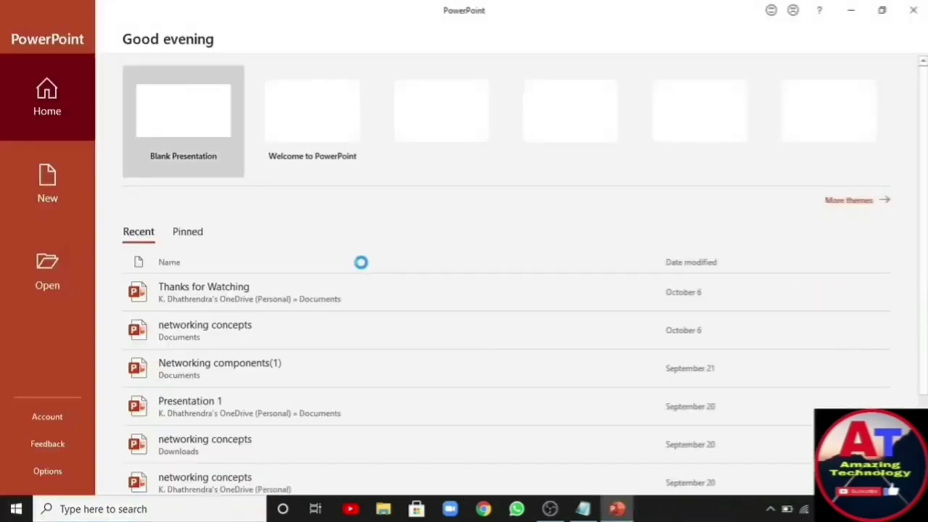
click(47, 416)
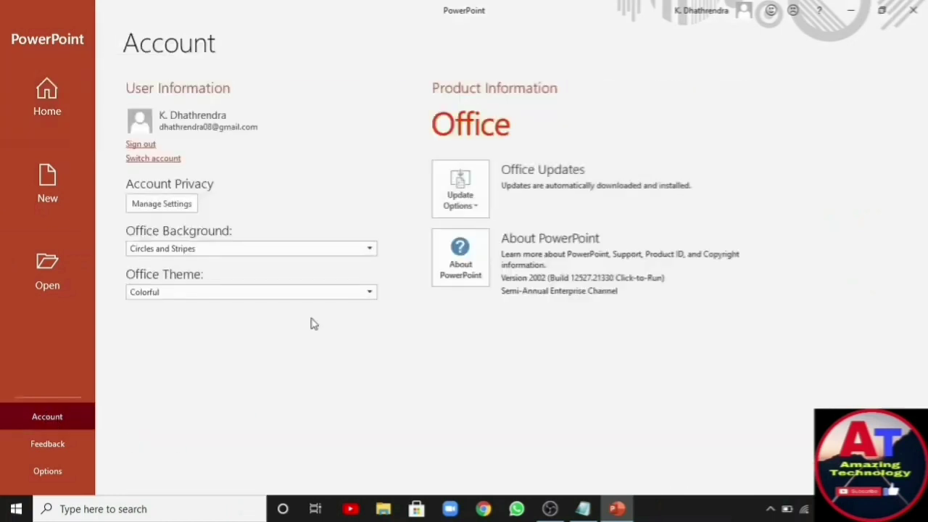